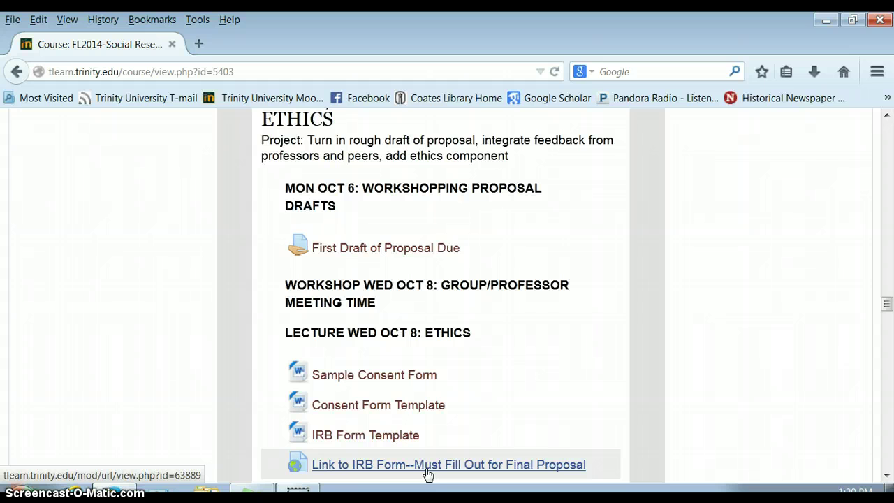
# Step: Open the 'Link to IRB Form--Must Fill Out for Final Proposal' from the T-Learn course page
pyautogui.click(427, 464)
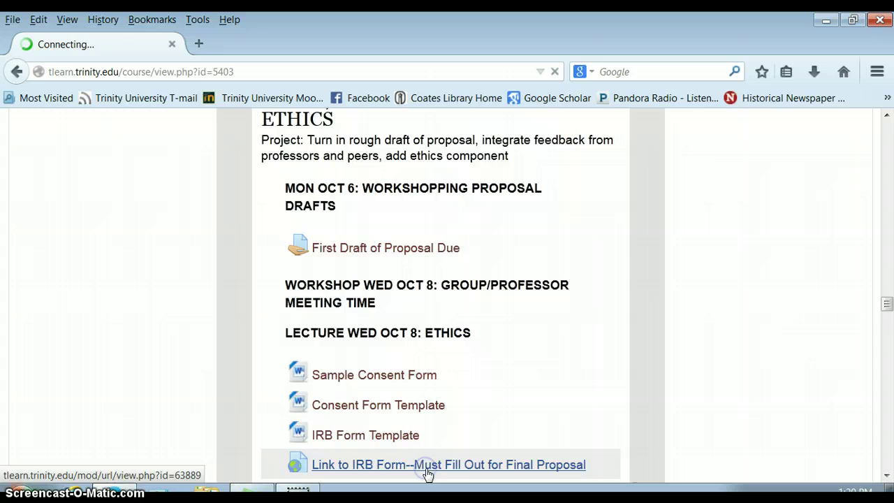
# Step: Enter the investigator's name (Last, First) and their Trinity e-mail address
pyautogui.click(438, 323)
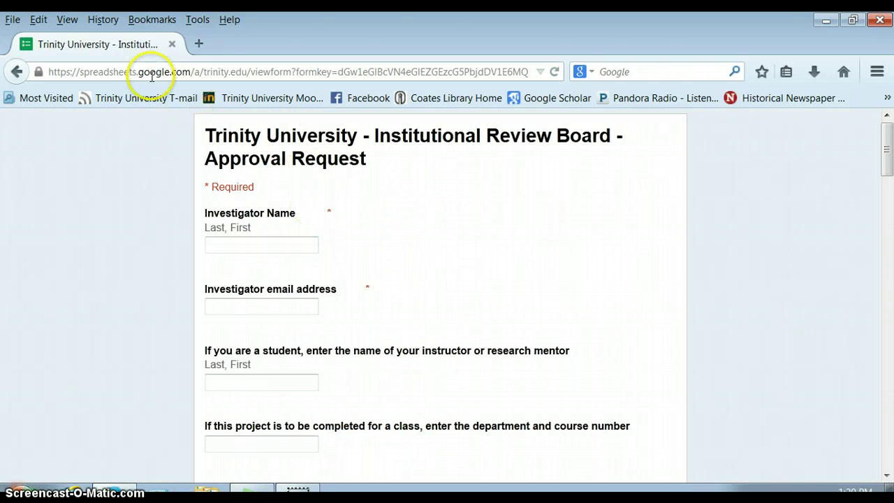
pyautogui.click(318, 229)
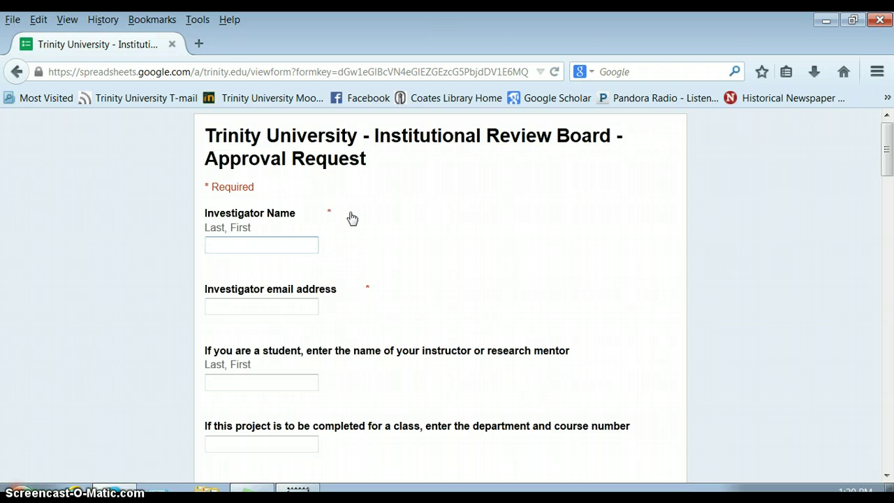
pyautogui.click(311, 250)
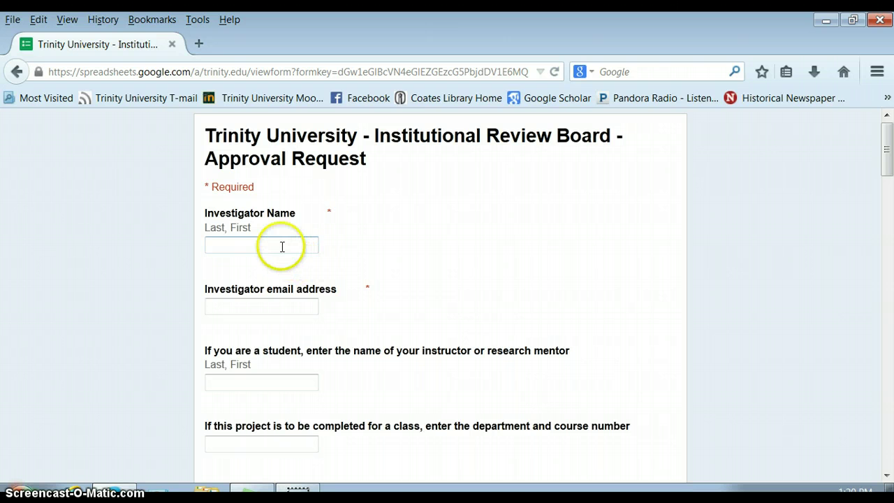
pyautogui.click(350, 247)
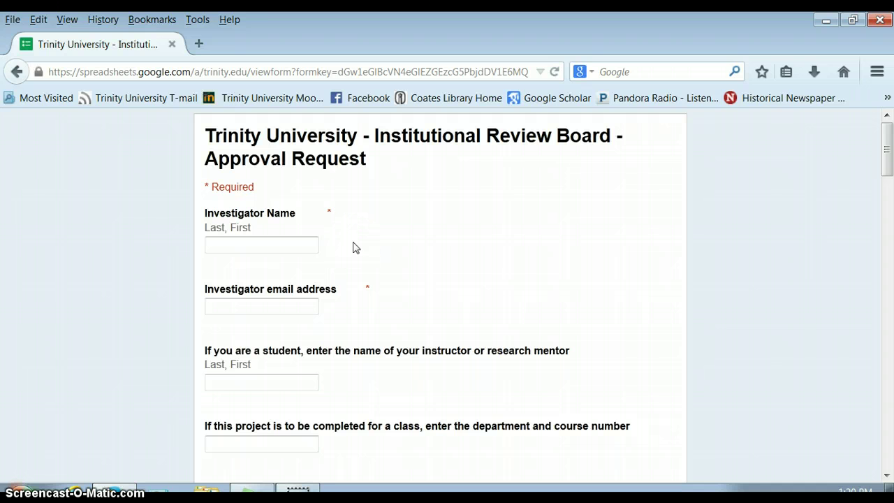
pyautogui.click(291, 250)
pyautogui.click(255, 299)
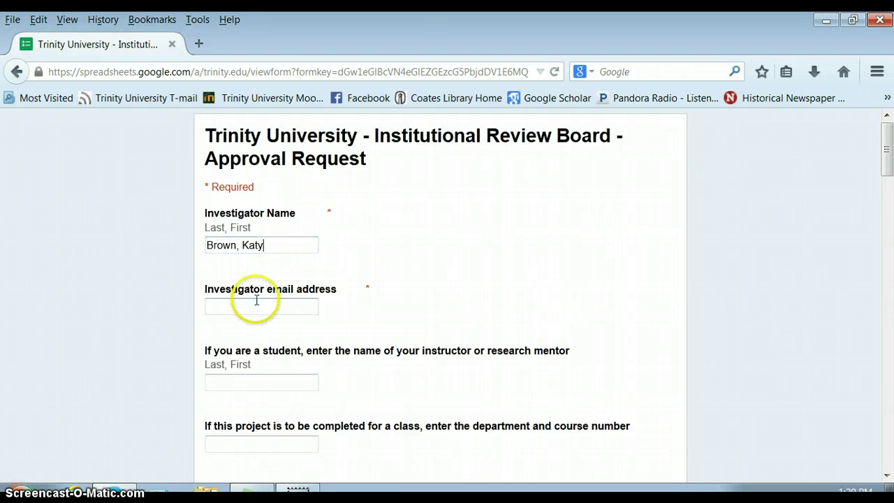
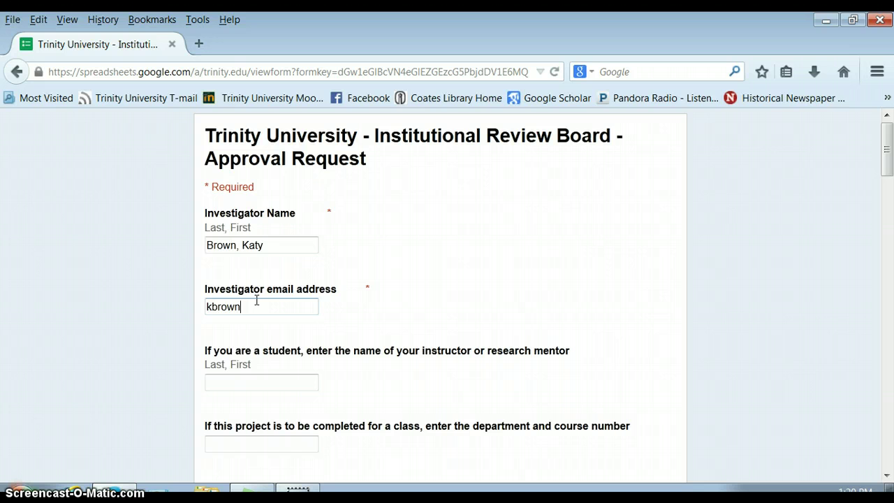
# Step: Enter the mentor's name (Last, First) and department/course number ANTH 3359
pyautogui.click(306, 303)
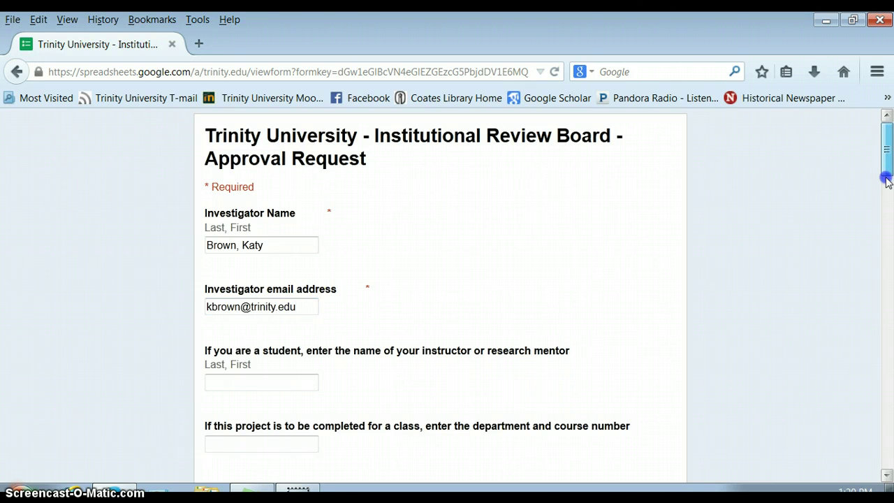
pyautogui.moveTo(885, 173); pyautogui.dragTo(889, 205)
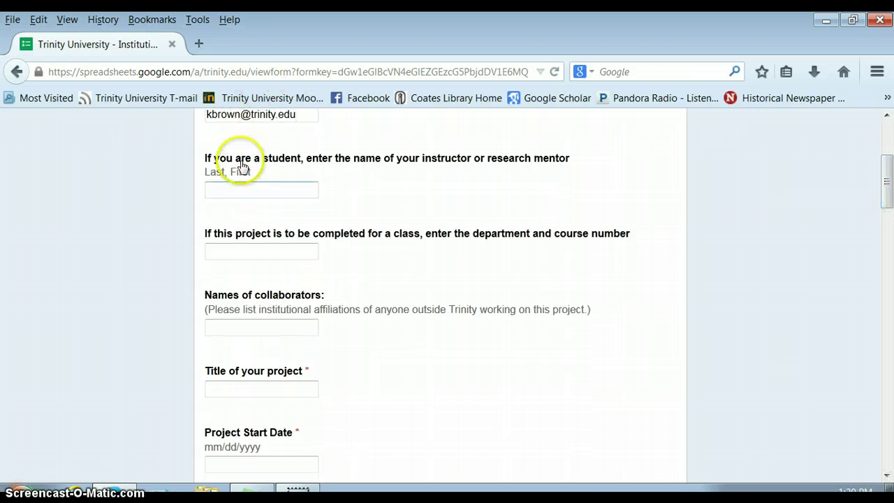
pyautogui.click(234, 185)
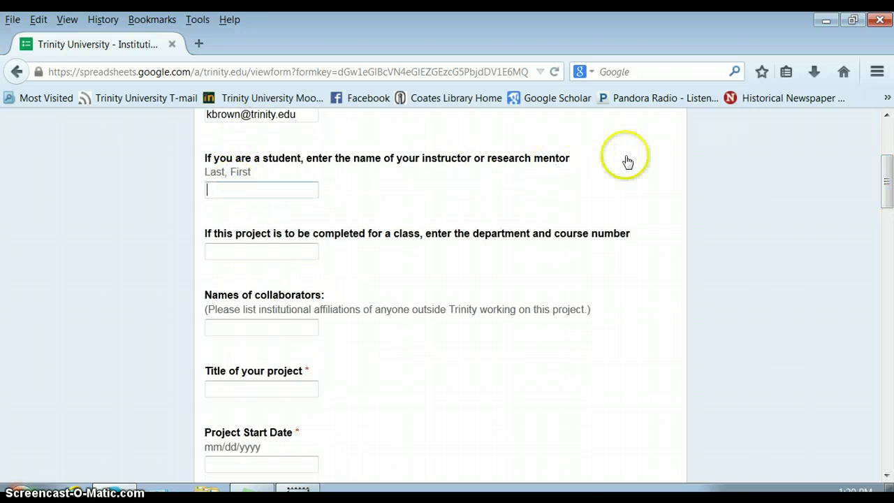
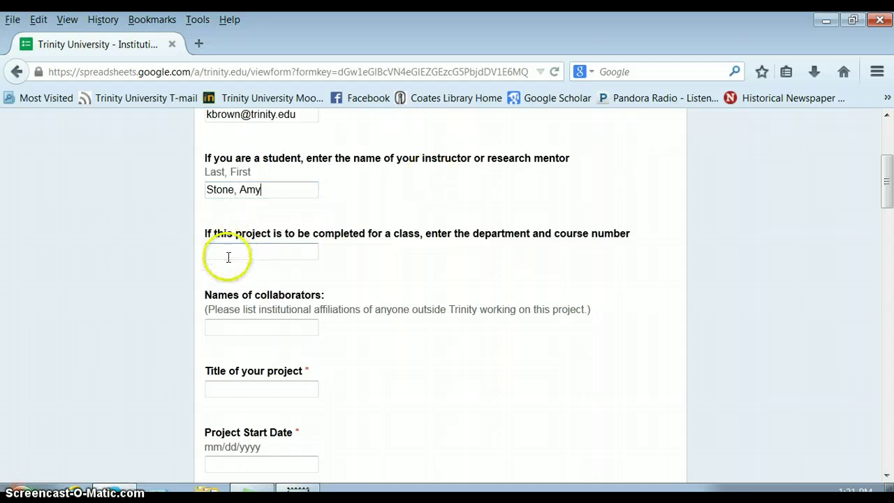
pyautogui.click(233, 252)
pyautogui.write('ANTH 3359')
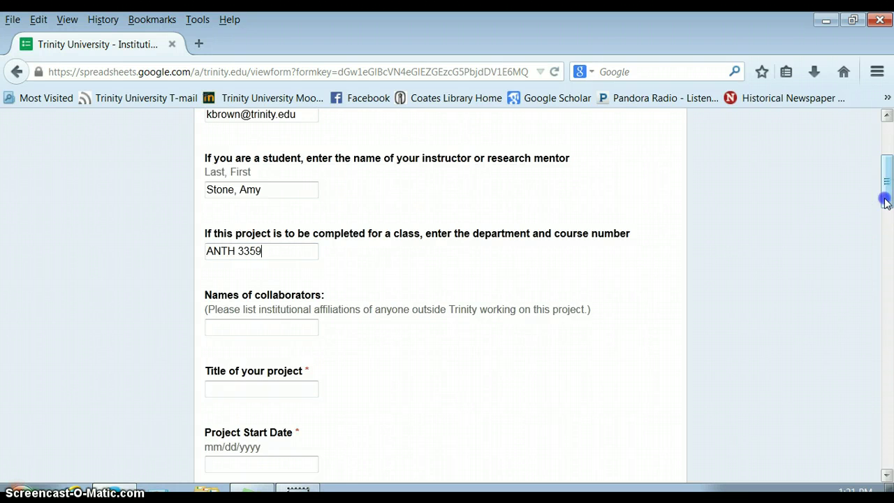
# Step: Enter the two collaborators' names, correcting a typo in the last surname
pyautogui.moveTo(884, 196); pyautogui.dragTo(885, 218)
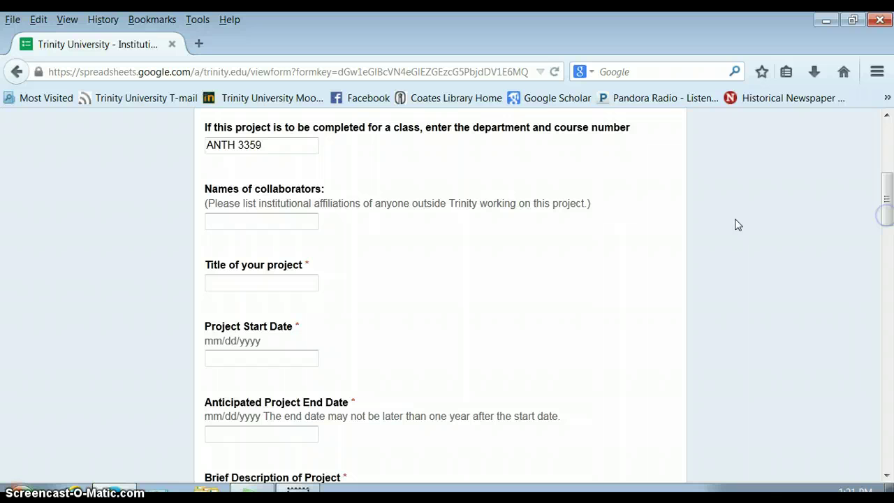
pyautogui.click(259, 222)
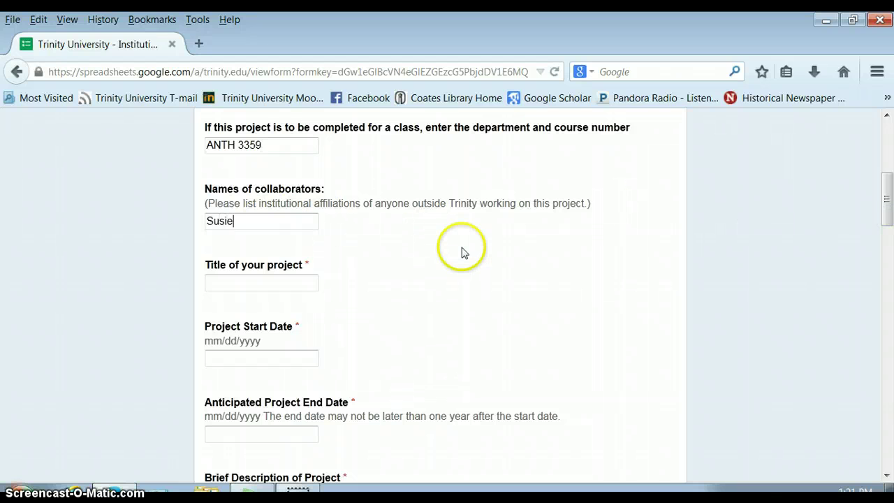
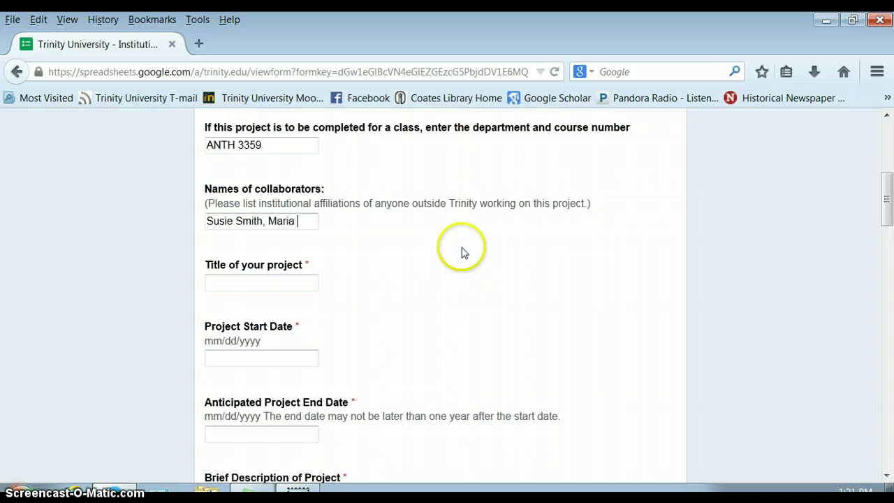
pyautogui.write('Gonzales')
pyautogui.press('BackSpace')
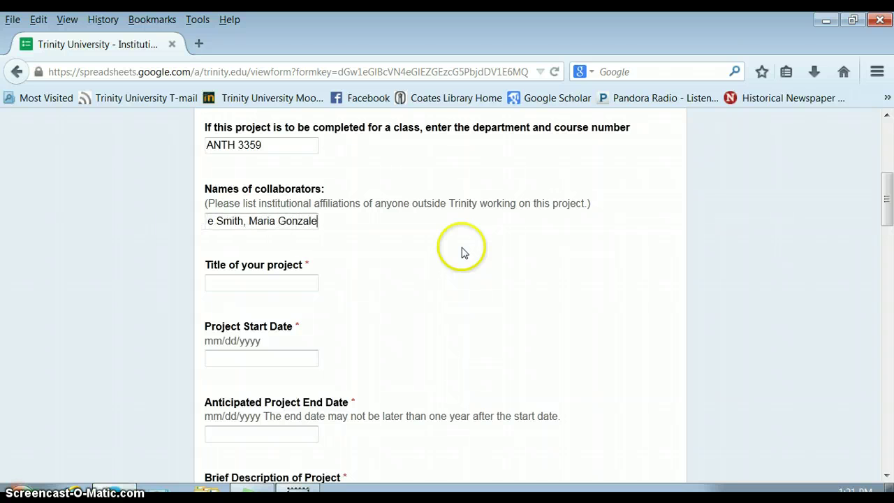
pyautogui.write('z')
# Step: Enter the project title 'Survey of Homeless Individuals in the Park'
pyautogui.click(272, 285)
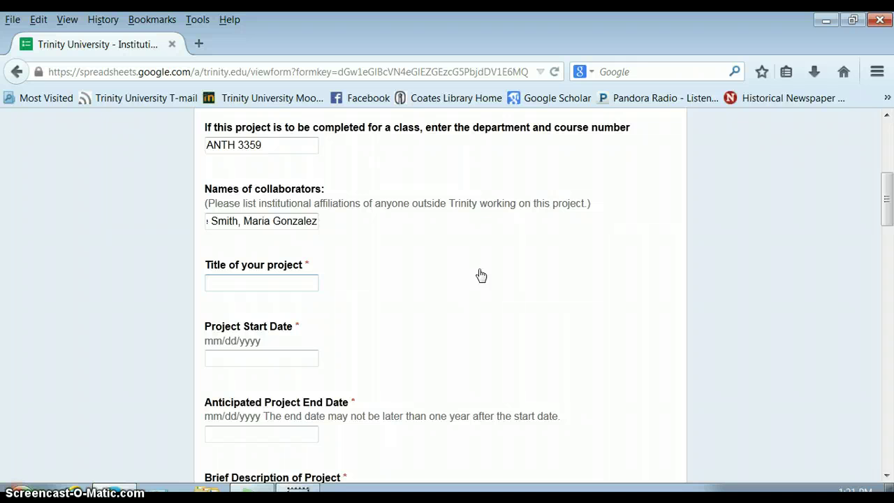
pyautogui.write('Survey of Homeless ')
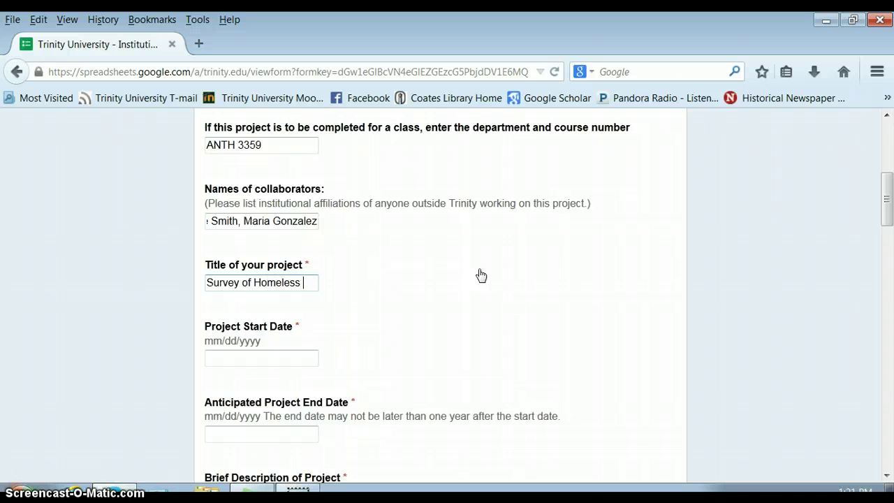
pyautogui.write('Individuals in the Park')
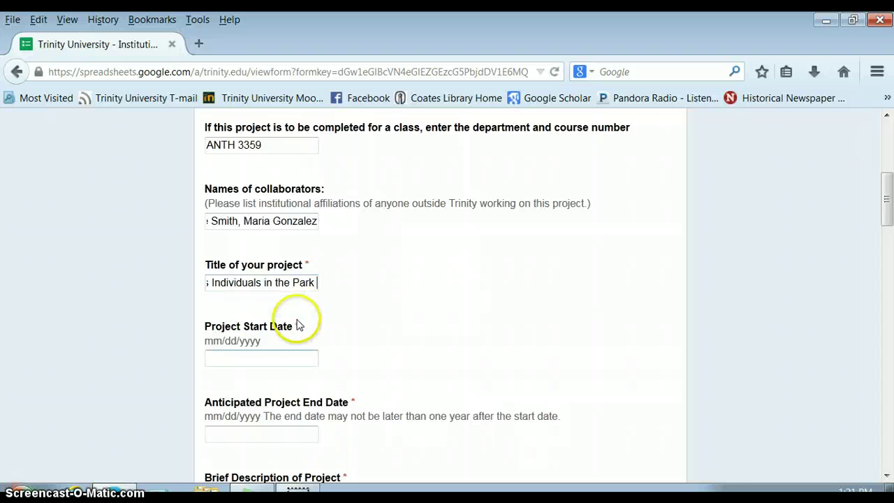
pyautogui.click(259, 358)
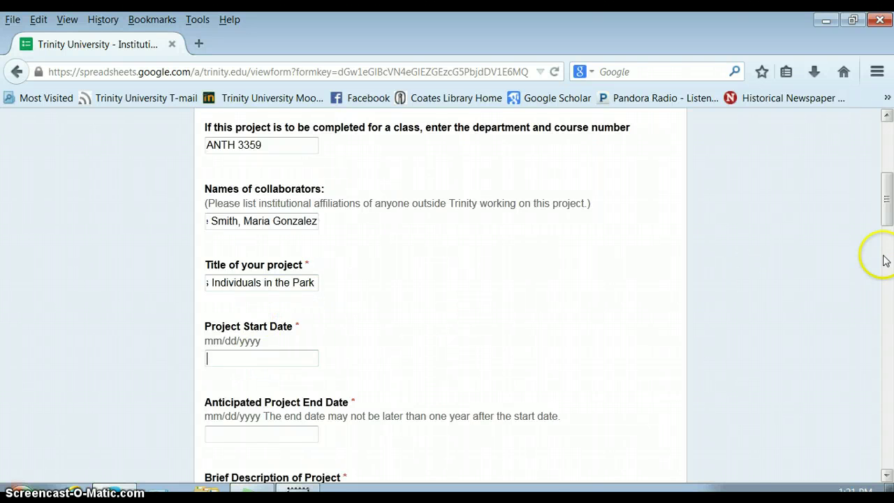
pyautogui.moveTo(885, 219); pyautogui.dragTo(889, 254)
# Step: Set the project start date to 10/17/2014 and anticipated end date to 12/15/2014
pyautogui.click(480, 170)
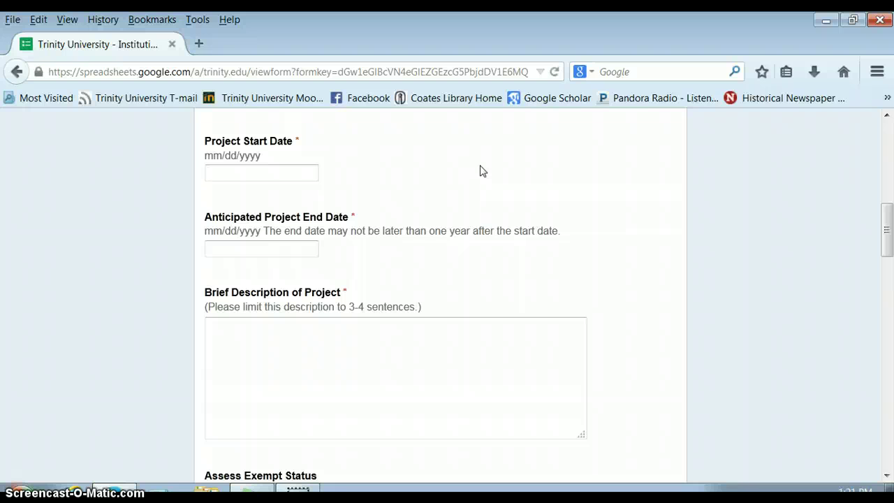
pyautogui.write('10/17/2014')
pyautogui.click(238, 248)
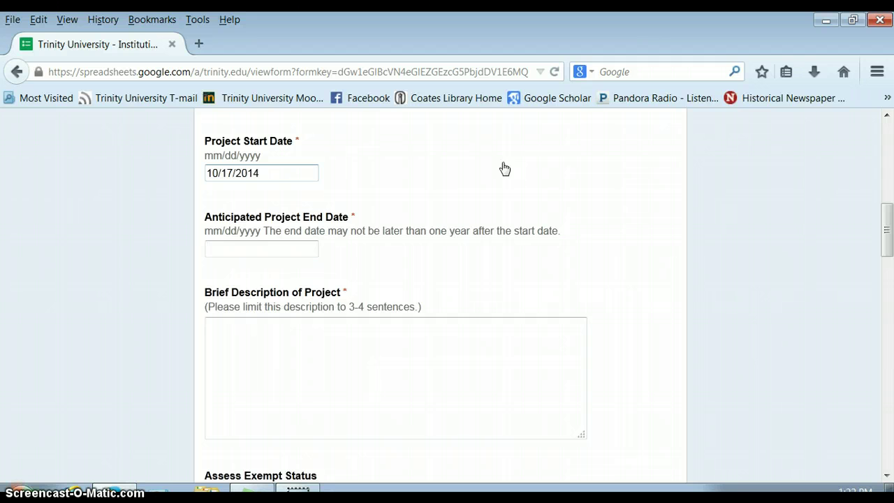
pyautogui.write('12/15/2014')
pyautogui.press('Tab')
pyautogui.click(319, 325)
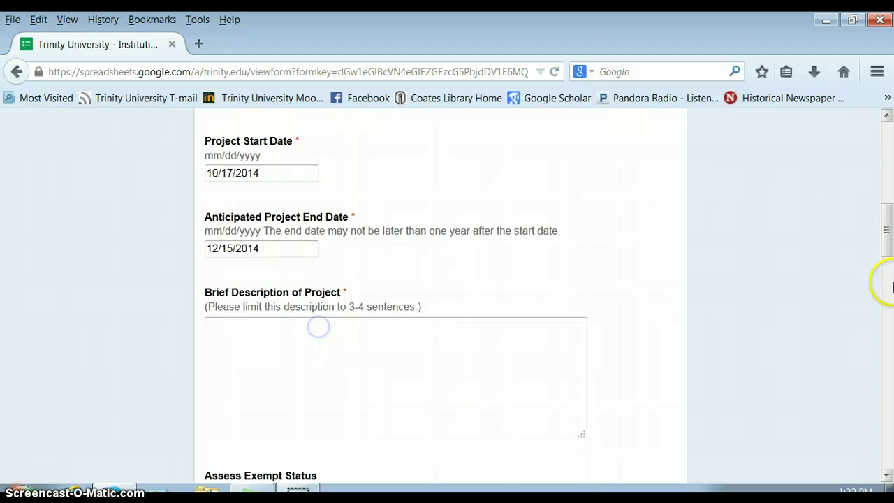
# Step: Describe surveying 85 homeless individuals in San Antonio shelters about X, Y, and Z
pyautogui.moveTo(884, 230); pyautogui.dragTo(888, 265)
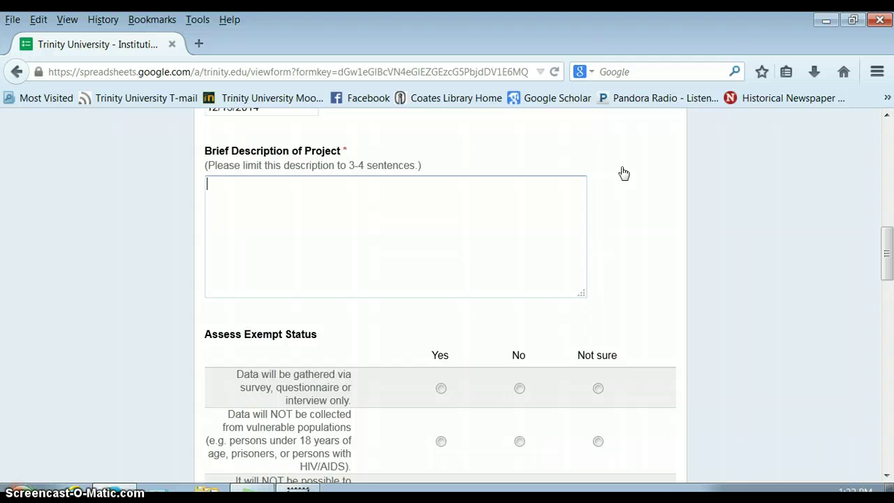
pyautogui.write('We will be surveying ')
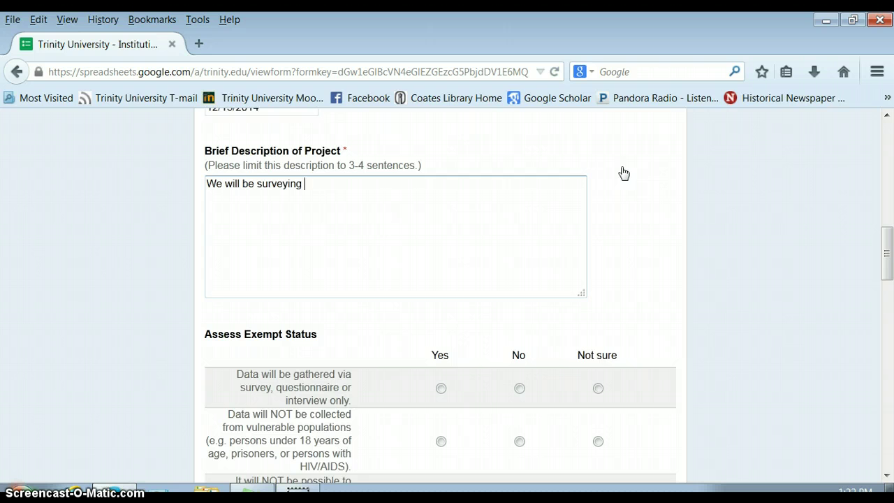
pyautogui.write('85 people.')
pyautogui.press('BackSpace')
pyautogui.write(', homeless ind')
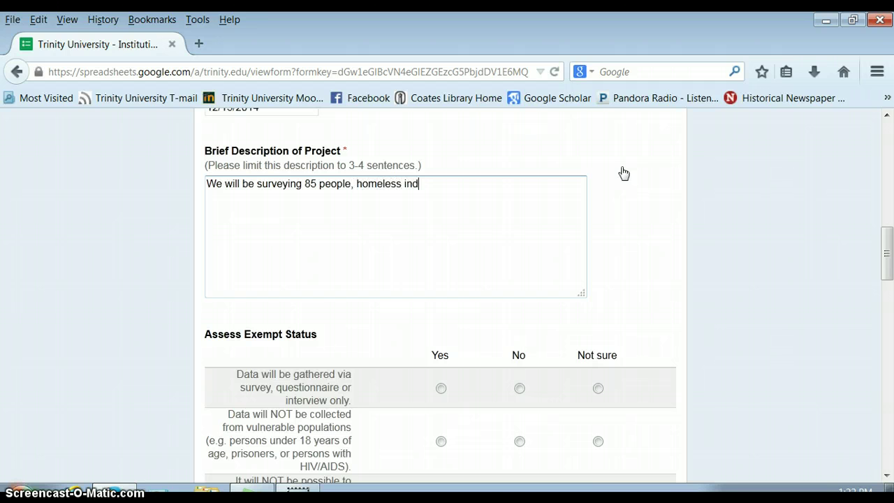
pyautogui.write('ividuals living in s')
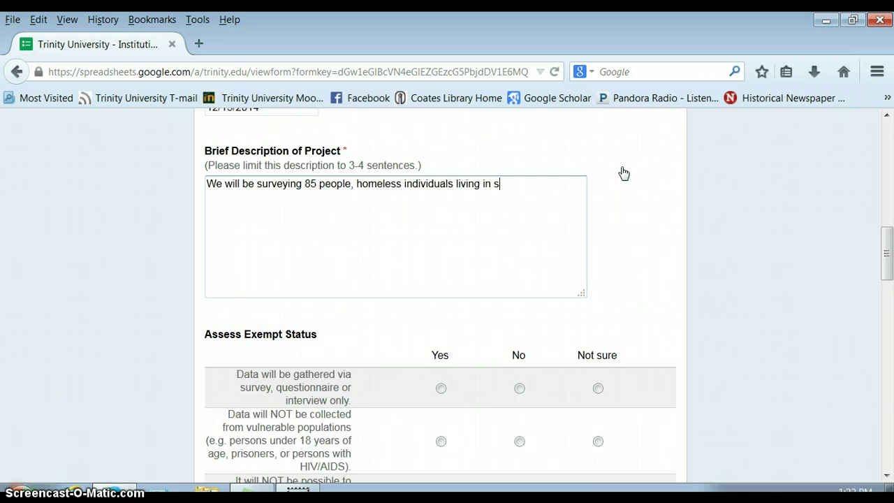
pyautogui.write('helte')
pyautogui.press('BackSpace')
pyautogui.press('BackSpace')
pyautogui.press('BackSpace')
pyautogui.write('helters in San Antono')
pyautogui.press('BackSpace')
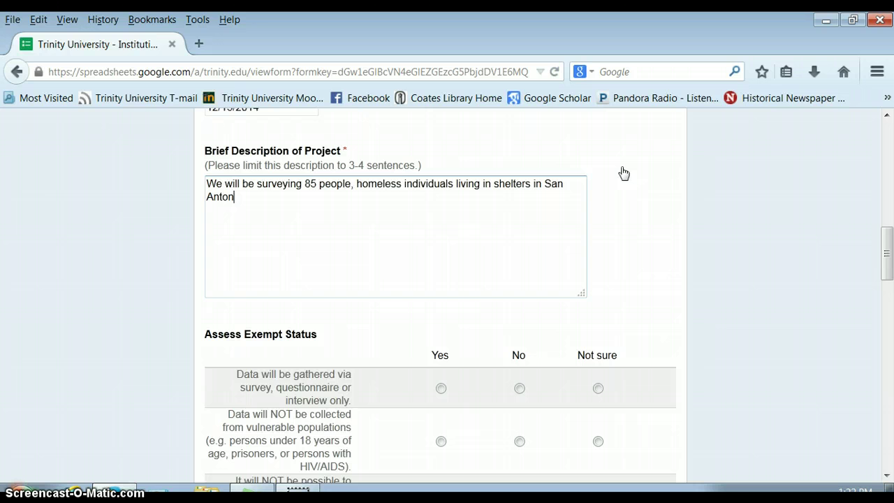
pyautogui.write('io.')
pyautogui.write('We will be asking them questi')
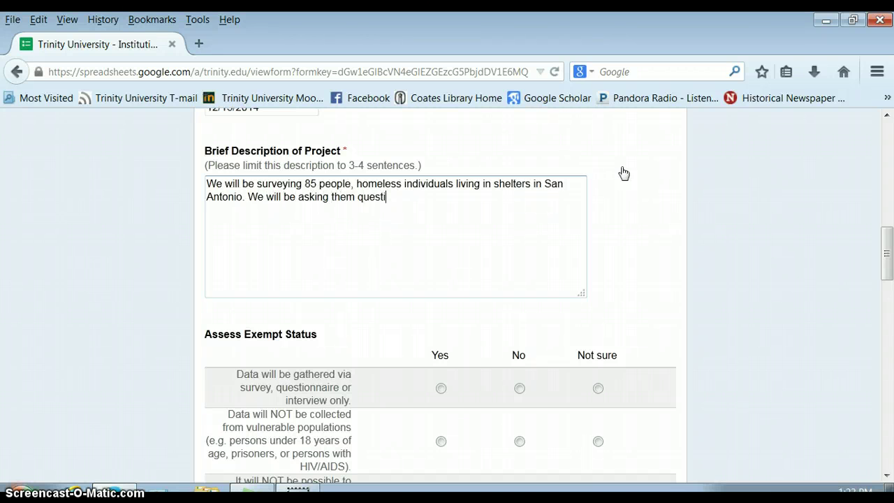
pyautogui.write('ons about X, Y.')
pyautogui.write(' and Z.')
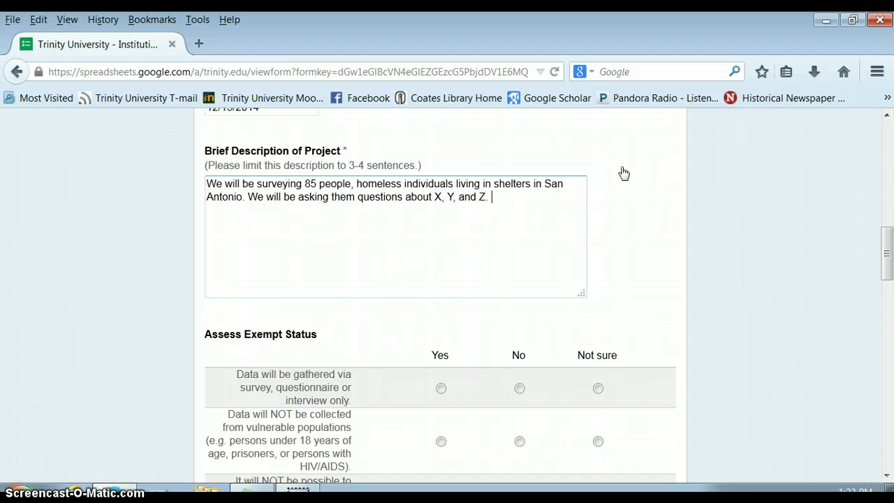
# Step: Mark Yes for survey-only data, no vulnerable populations, unidentifiable subjects, and no sensitive issues
pyautogui.click(886, 255)
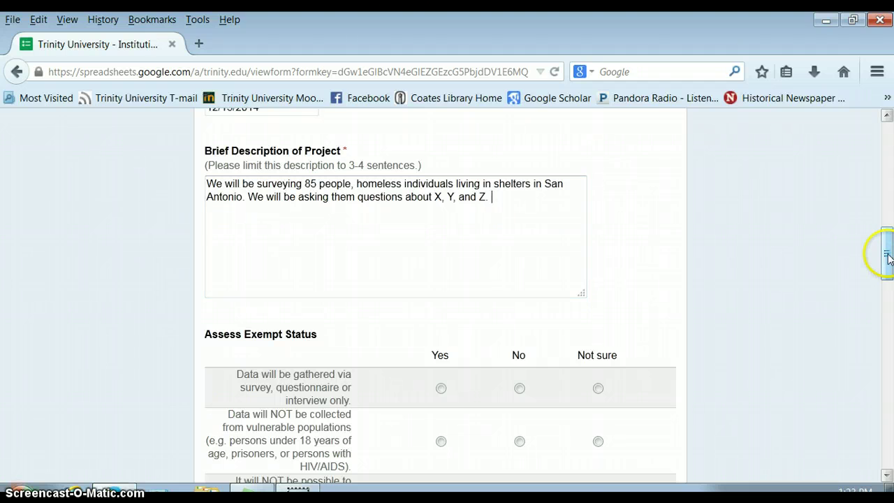
pyautogui.moveTo(886, 255); pyautogui.dragTo(887, 287)
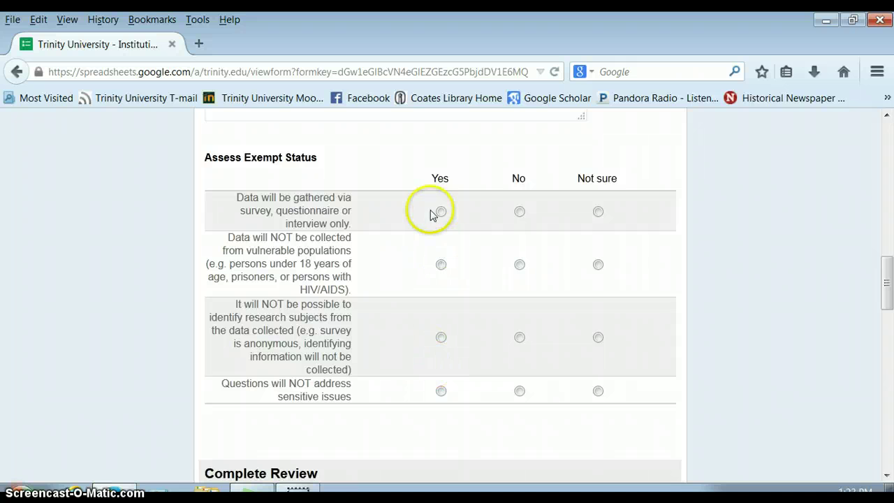
pyautogui.click(441, 212)
pyautogui.click(356, 155)
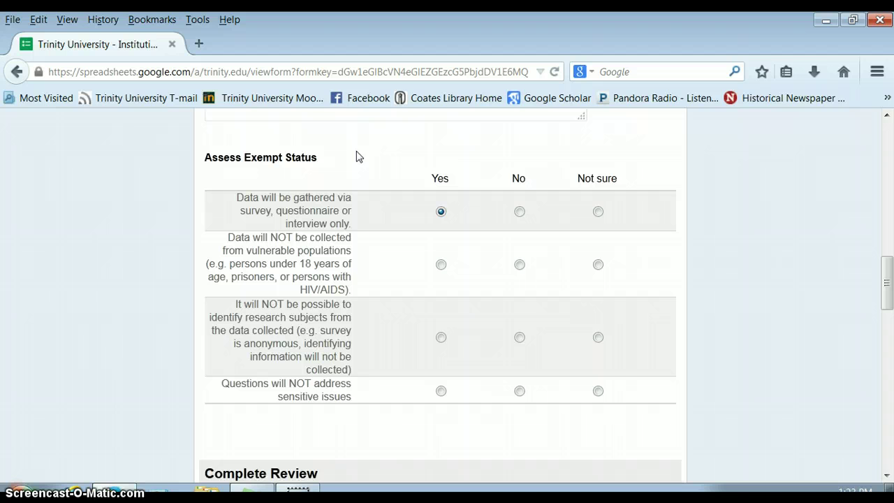
pyautogui.click(440, 265)
pyautogui.click(377, 137)
pyautogui.click(441, 338)
pyautogui.click(441, 392)
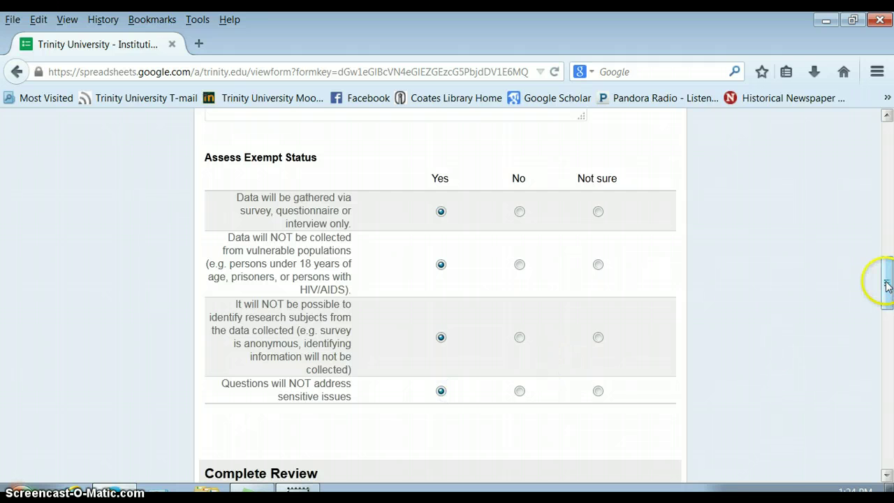
pyautogui.moveTo(888, 283); pyautogui.dragTo(888, 316)
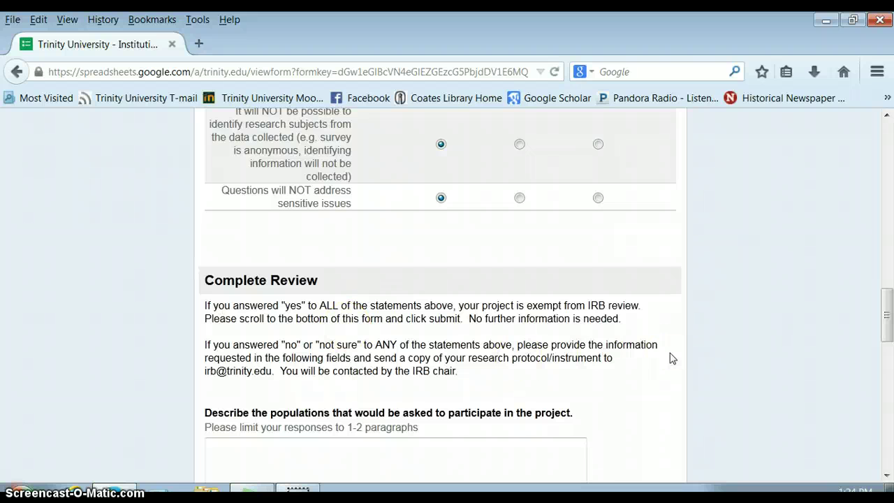
pyautogui.moveTo(884, 313); pyautogui.dragTo(890, 460)
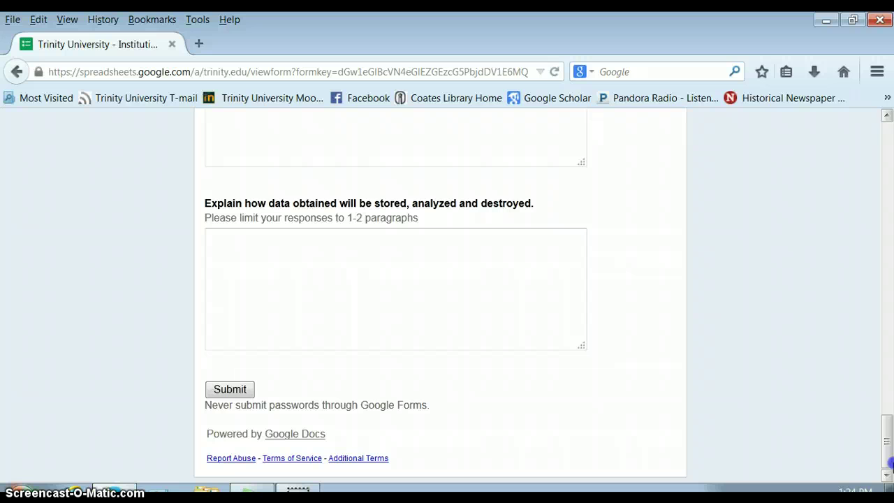